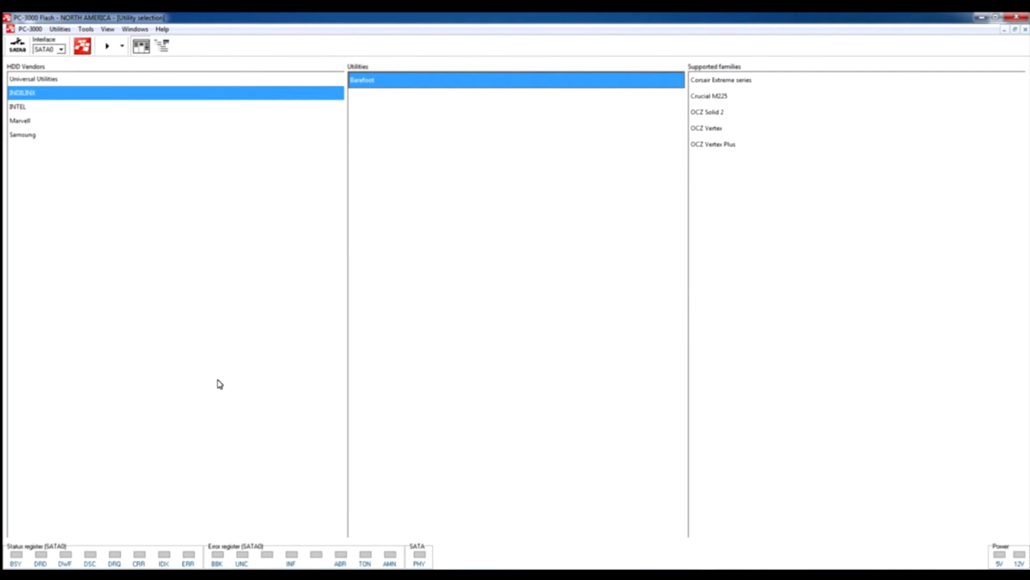
Open the OCZ Vertex page from the Barefoot utility's supported families list
double_click(707, 130)
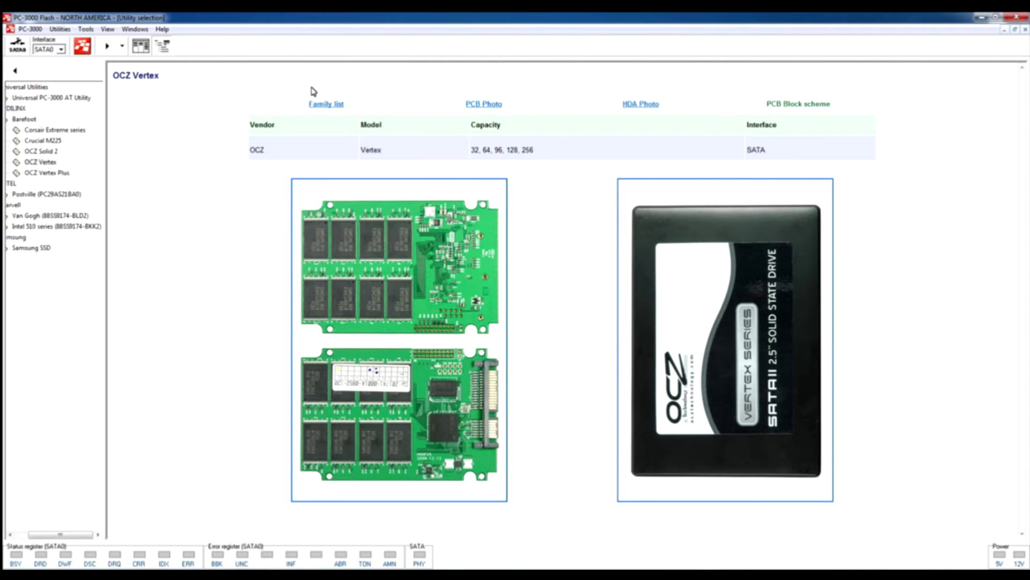
View the OCZ Vertex Plus, Crucial M225, OCZ Vertex and OCZ Solid 2 family pages
left_click(38, 172)
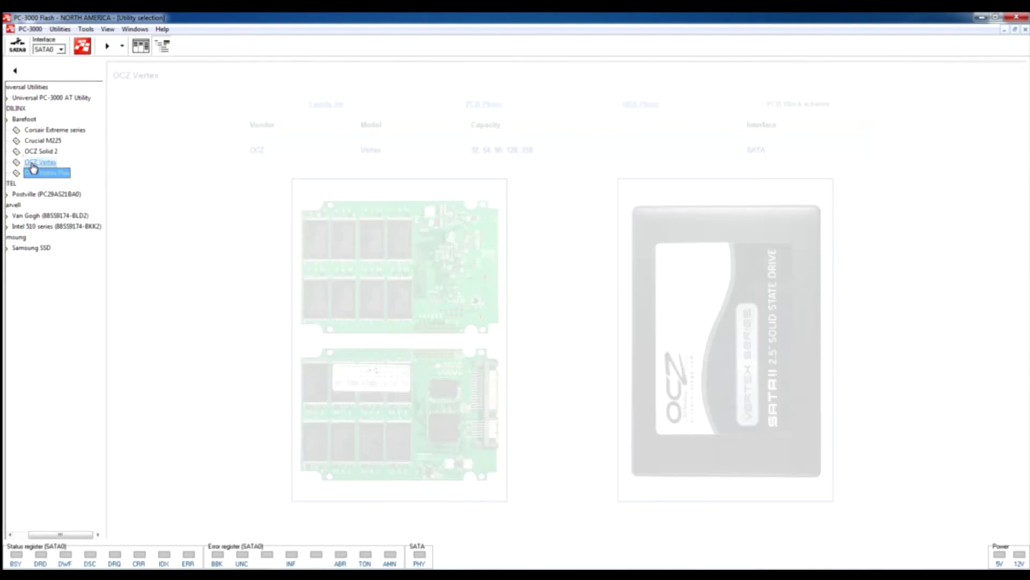
left_click(33, 169)
left_click(43, 151)
left_click(44, 140)
left_click(53, 161)
left_click(54, 151)
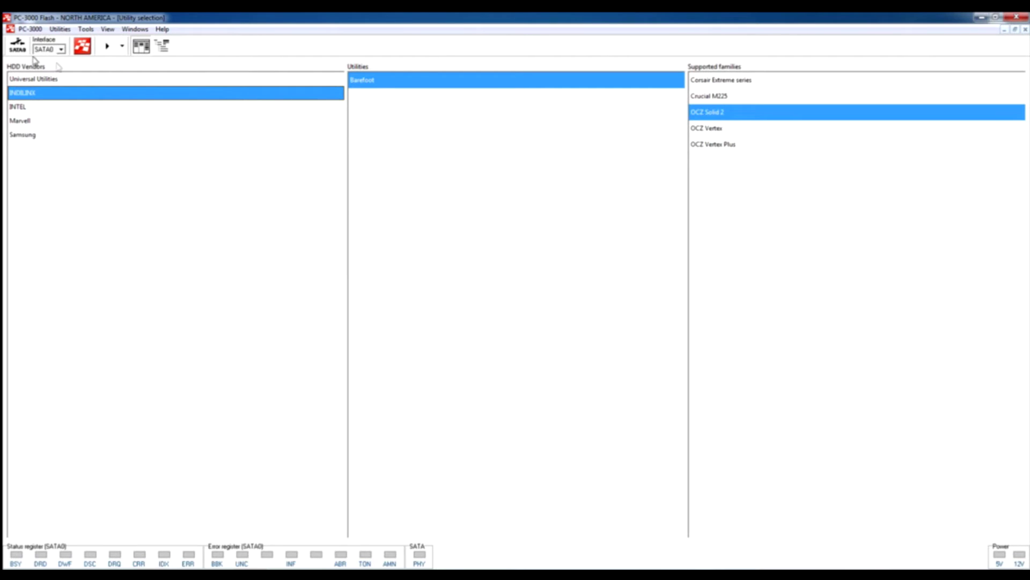
Power on the SSD and launch the Universal PC-3000 AT Utility from Universal Utilities
left_click(17, 45)
left_click(32, 81)
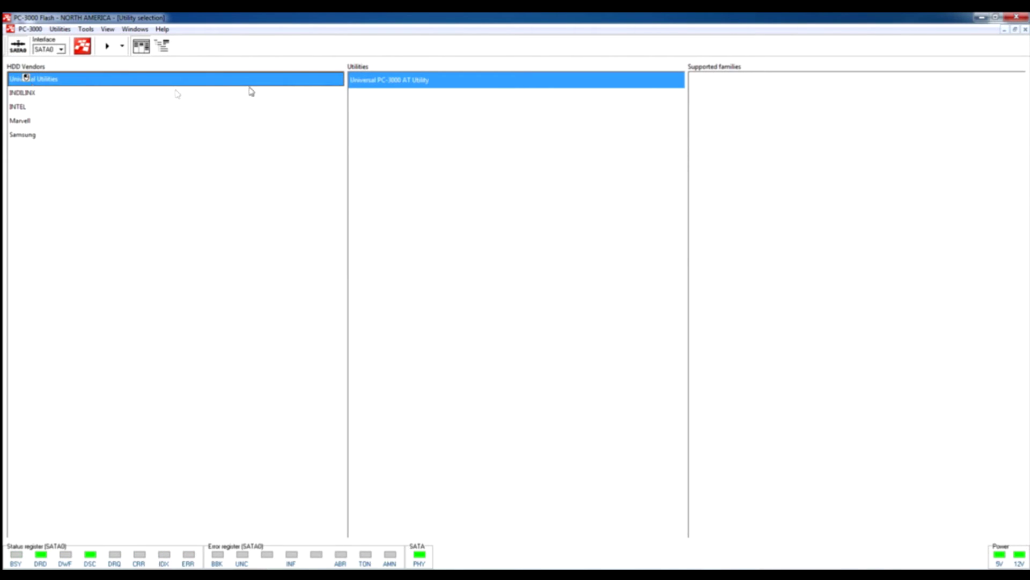
double_click(382, 81)
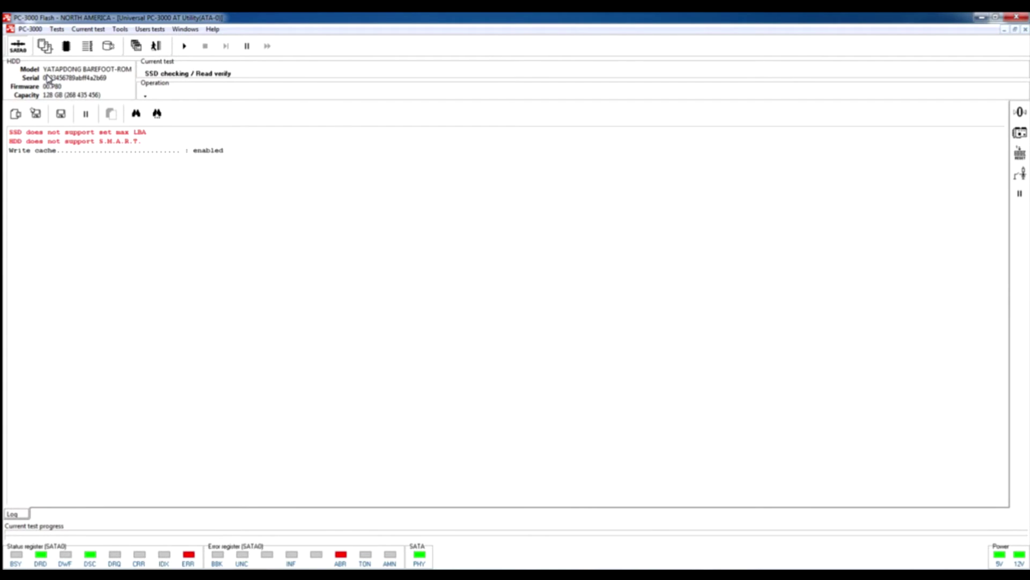
left_click(119, 31)
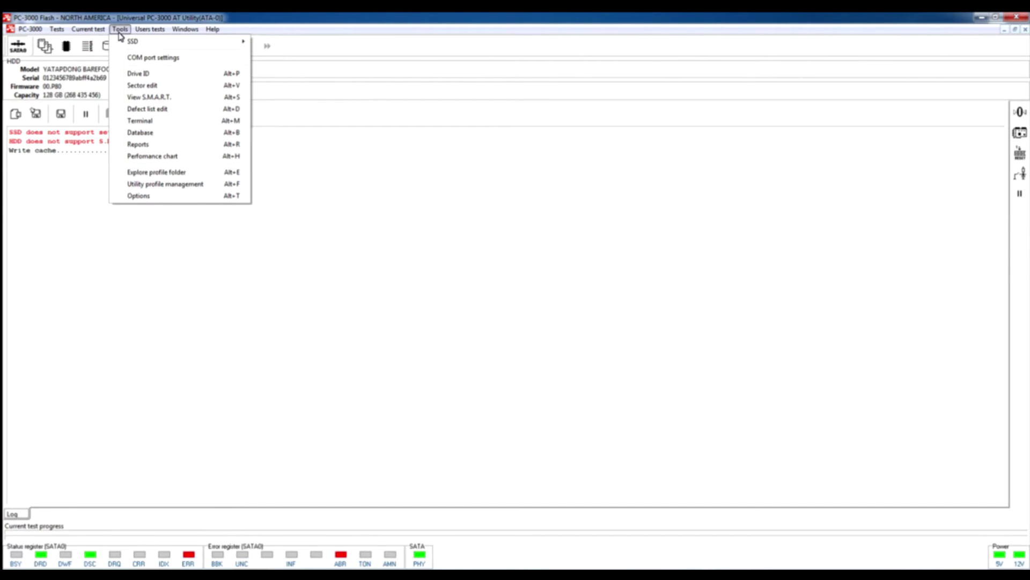
Open the sector editor at LBA 0 and jump to LBA 654
left_click(141, 86)
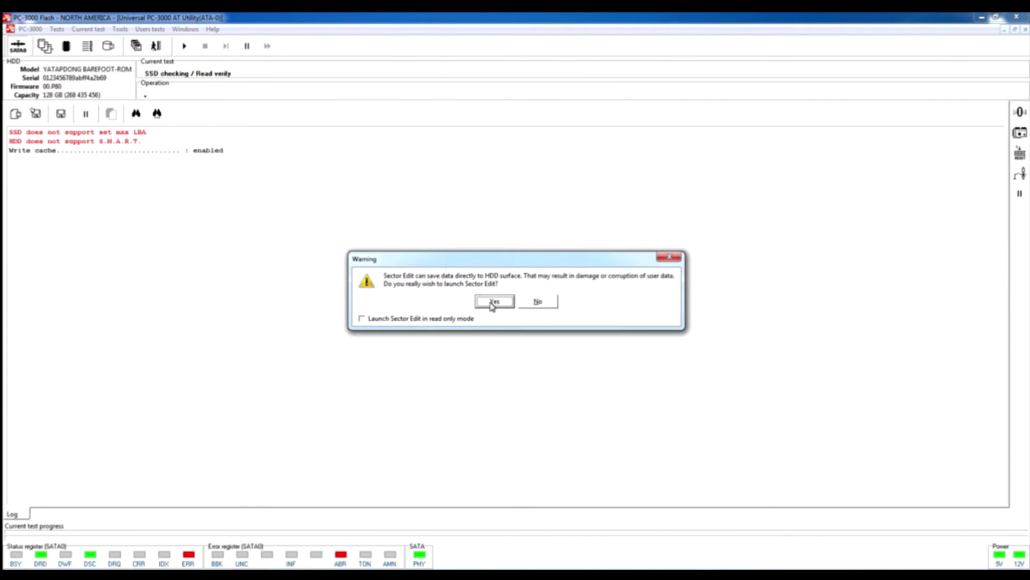
left_click(493, 301)
left_click(514, 308)
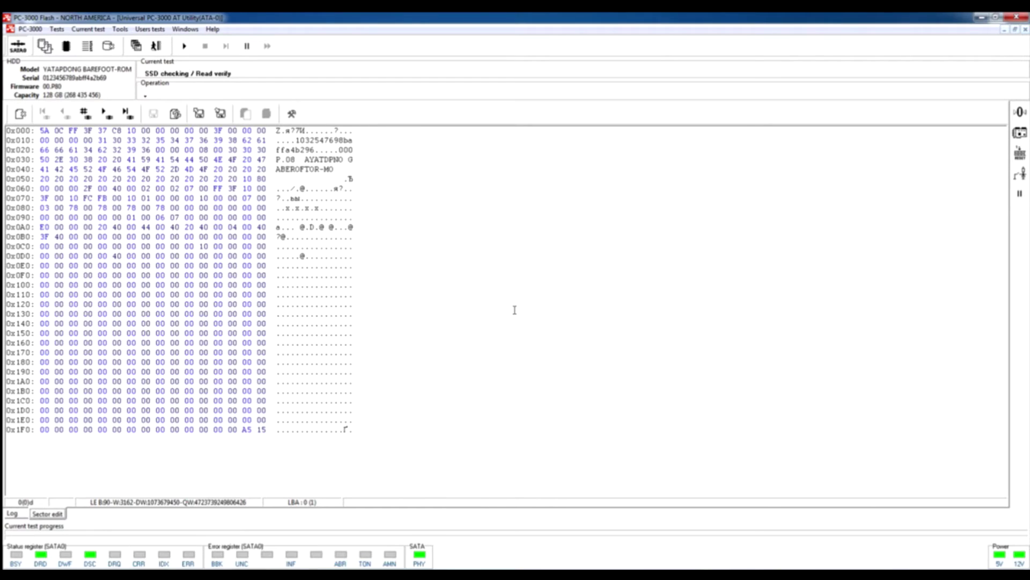
left_click(84, 114)
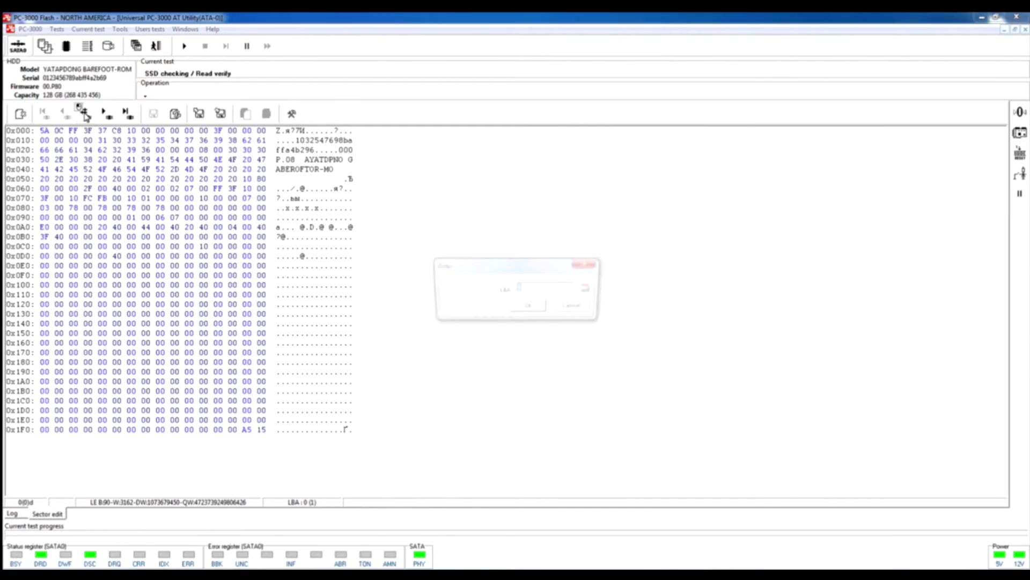
type("654")
key("Return")
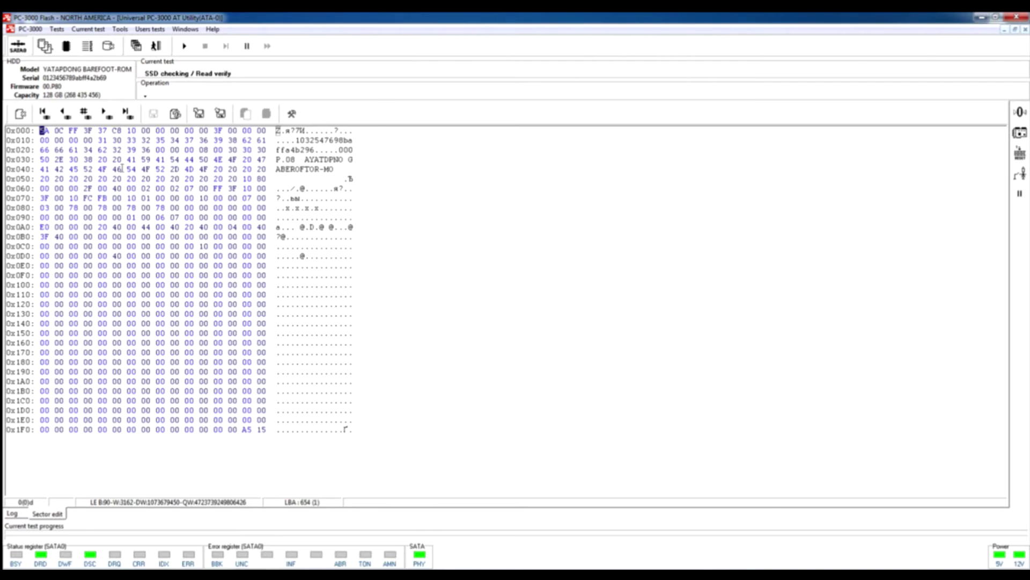
Step forward through the sectors after LBA 654, then close the utility and reset SATA
left_click(108, 117)
left_click(108, 117)
left_click(108, 117)
left_click(108, 117)
left_click(107, 117)
left_click(108, 117)
left_click(108, 117)
left_click(107, 117)
left_click(108, 117)
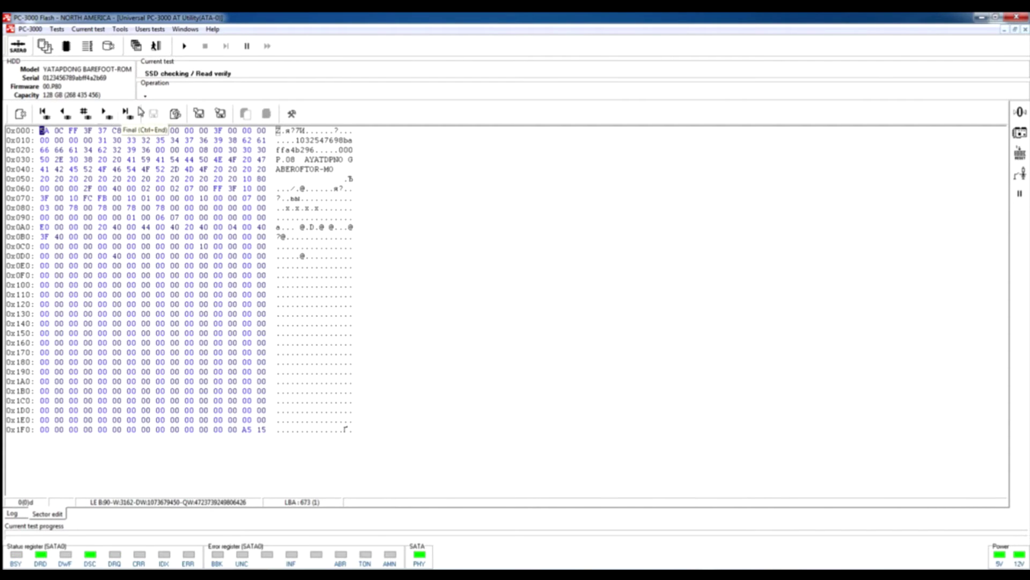
left_click(155, 46)
left_click(20, 49)
Select the INDILINX vendor and launch its Barefoot utility
left_click(24, 96)
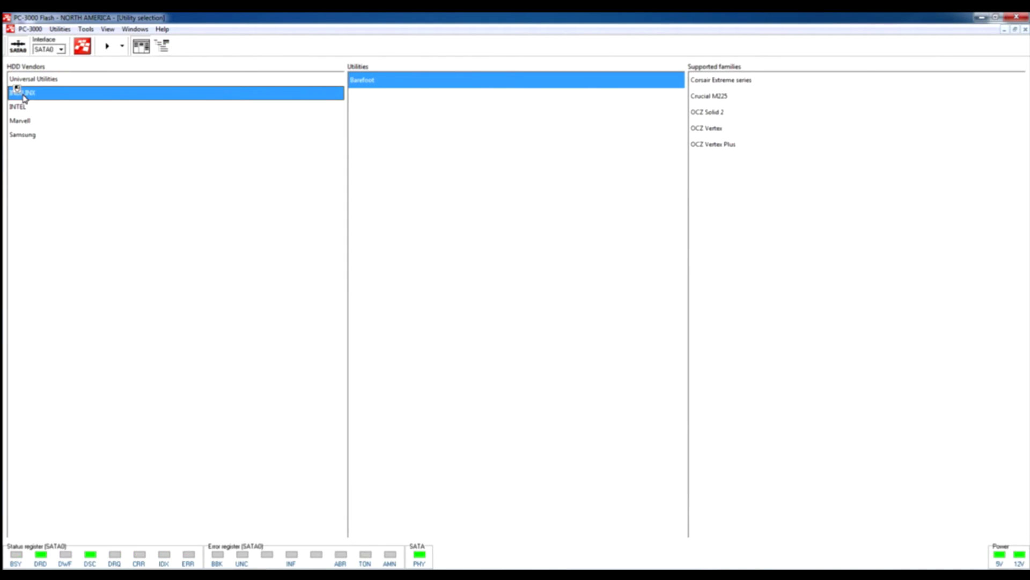
double_click(376, 82)
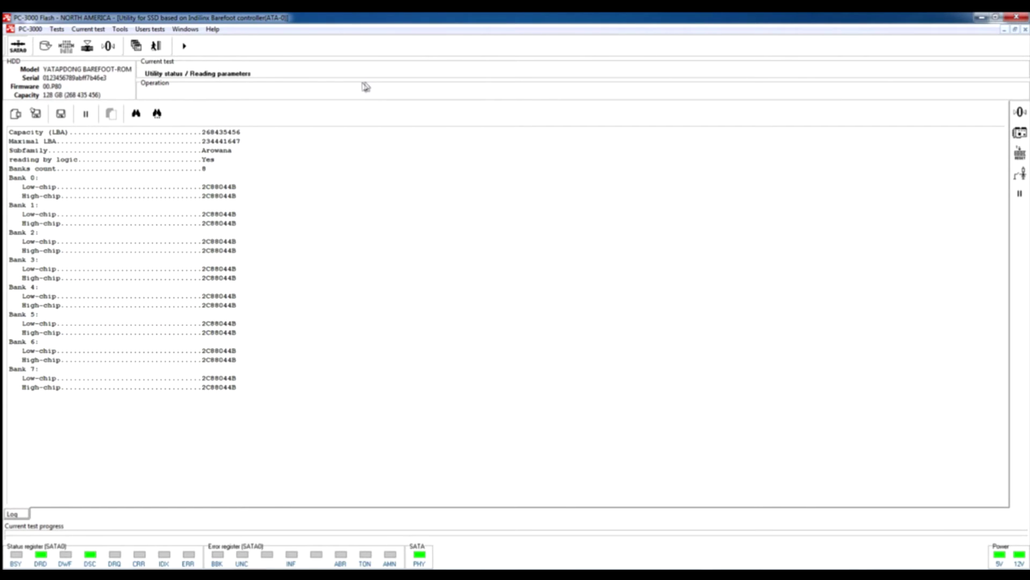
Open the Barefoot utility's sector editor at LBA 0 and jump to LBA 65654
left_click(120, 30)
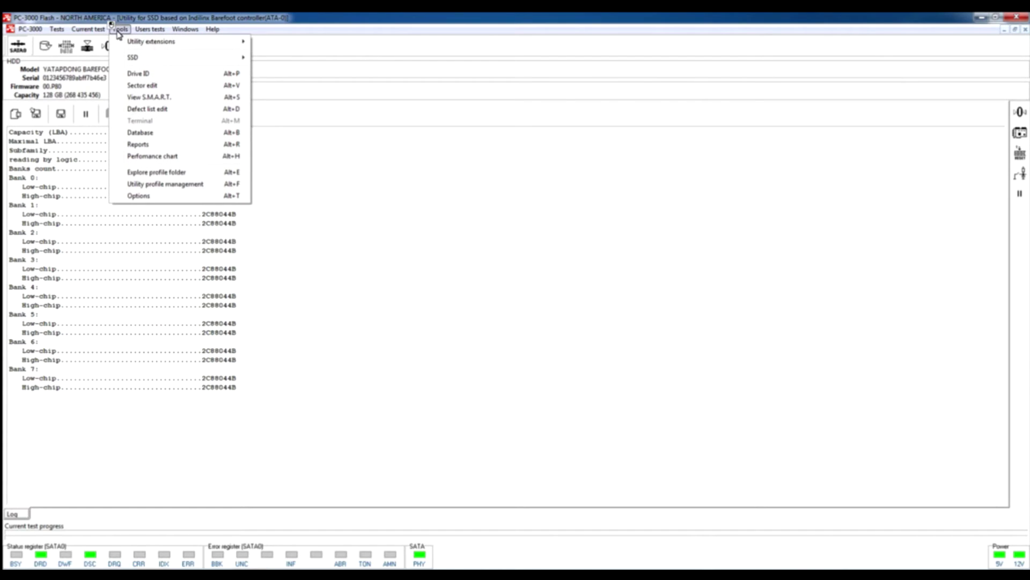
left_click(142, 86)
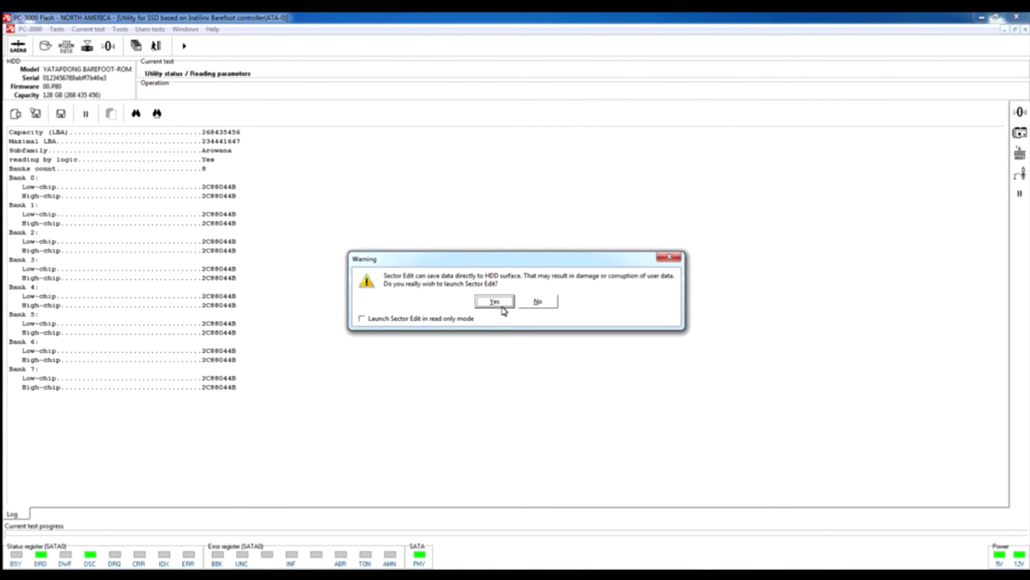
left_click(503, 309)
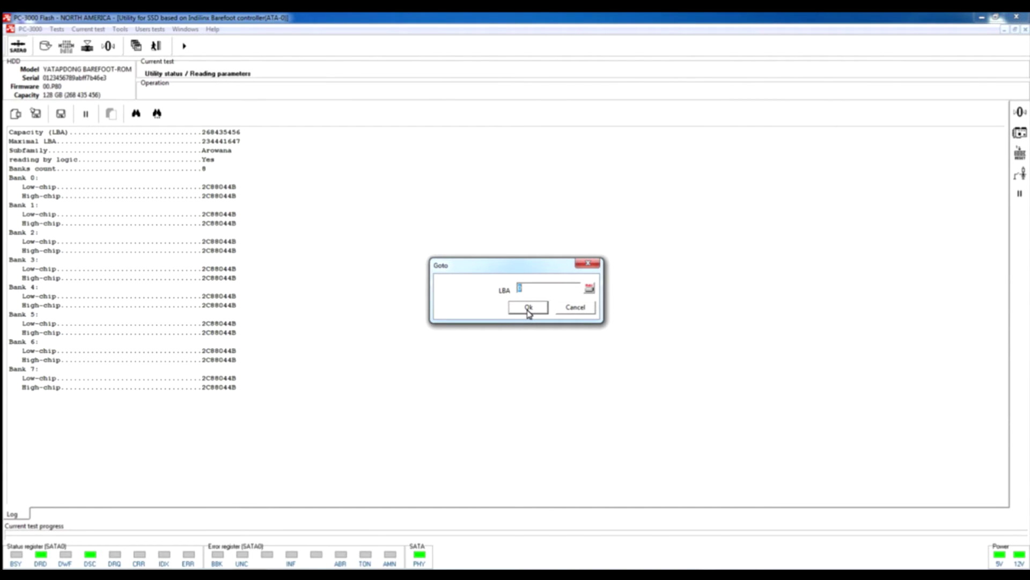
left_click(528, 308)
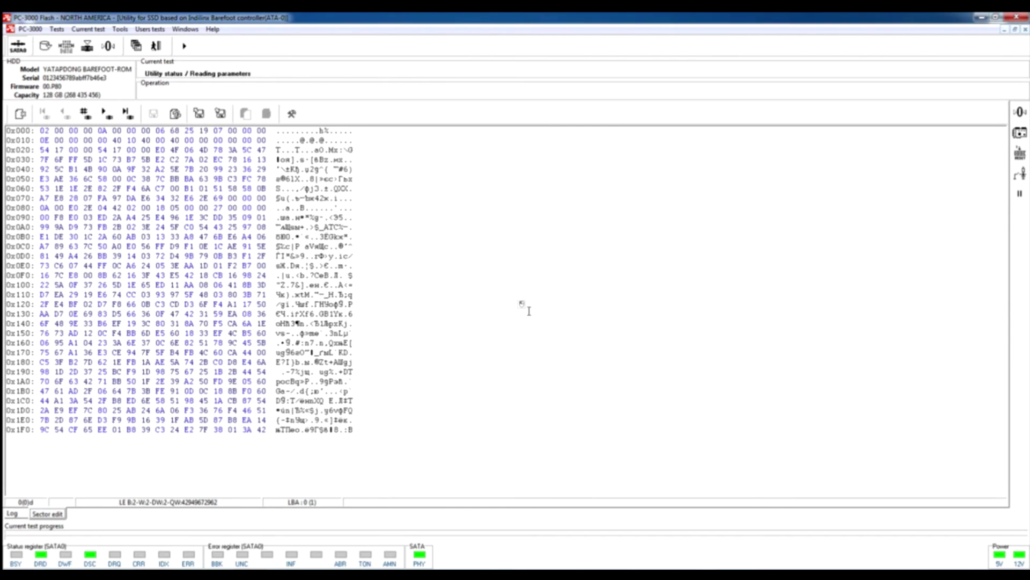
left_click(104, 113)
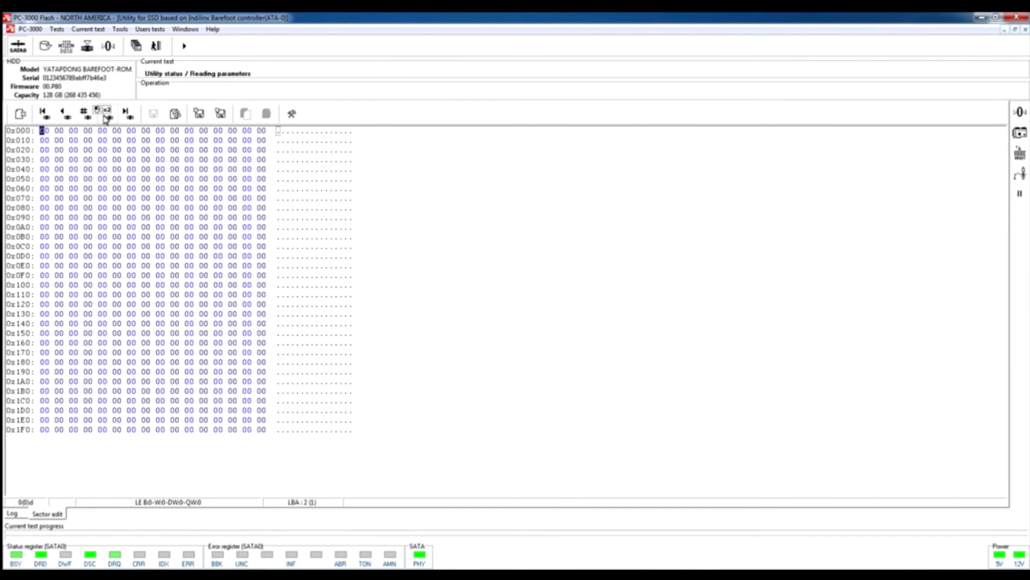
left_click(85, 113)
type("65654")
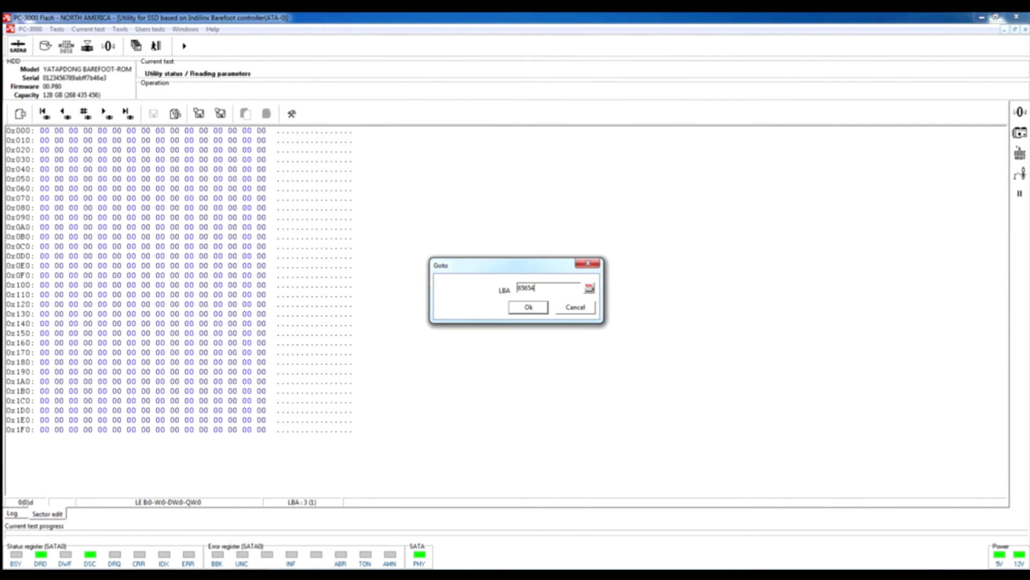
key("Return")
Jump the sector view to LBA 9878465
left_click(85, 113)
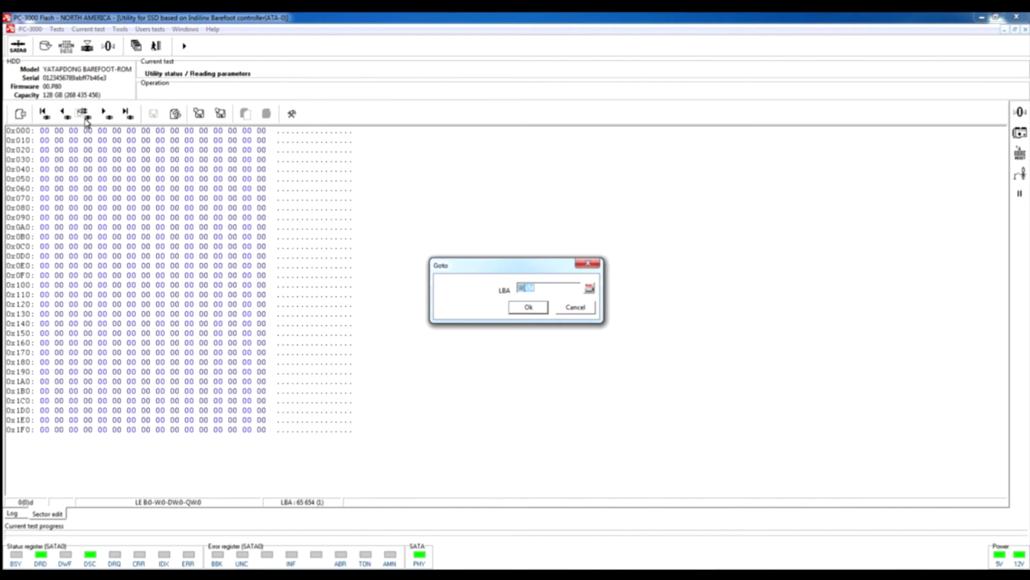
type("9878465")
key("Return")
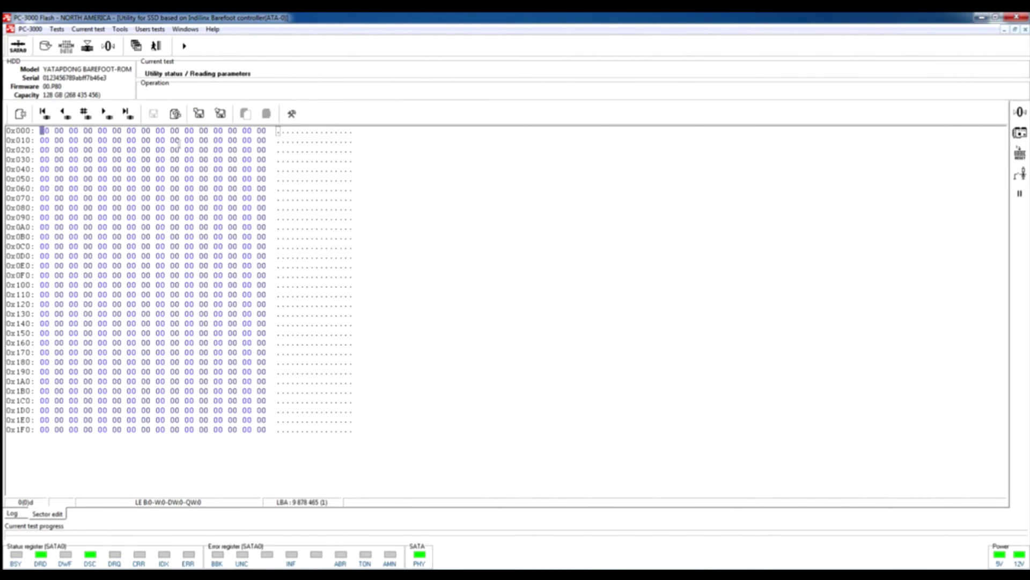
left_click(86, 115)
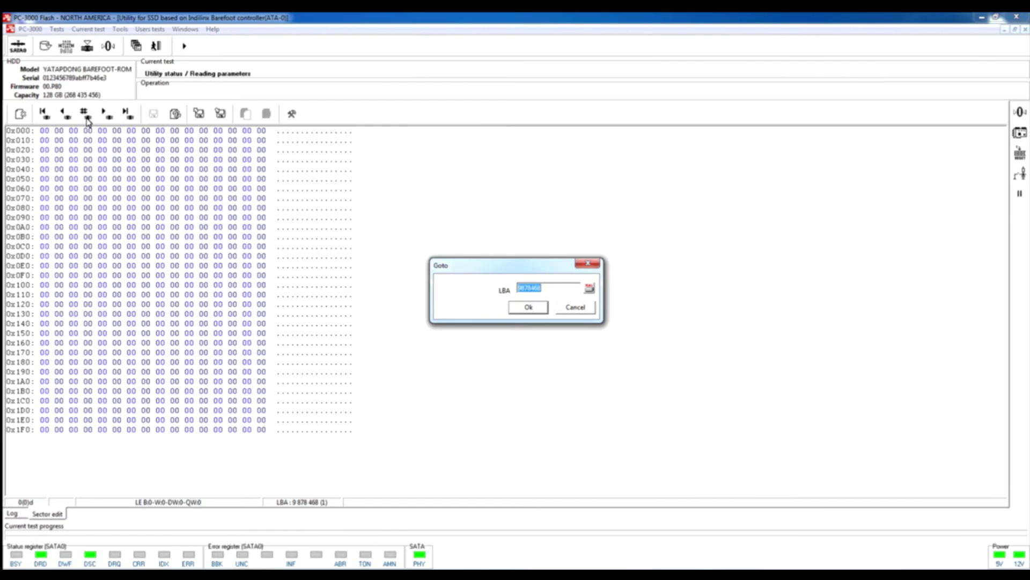
Jump to LBA 231324, then exit the Barefoot utility to the Task manager
type("231324")
key("Return")
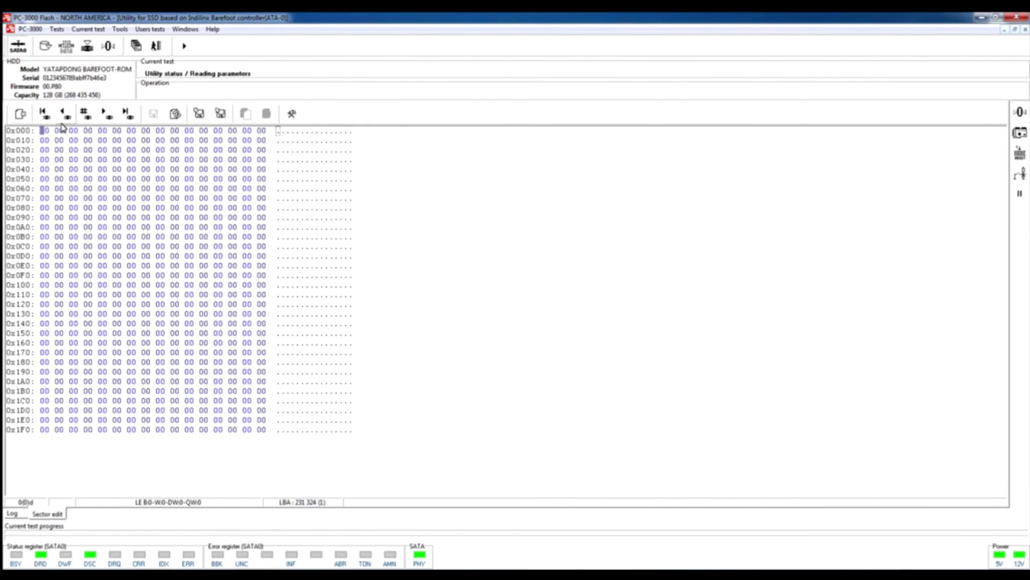
left_click(157, 46)
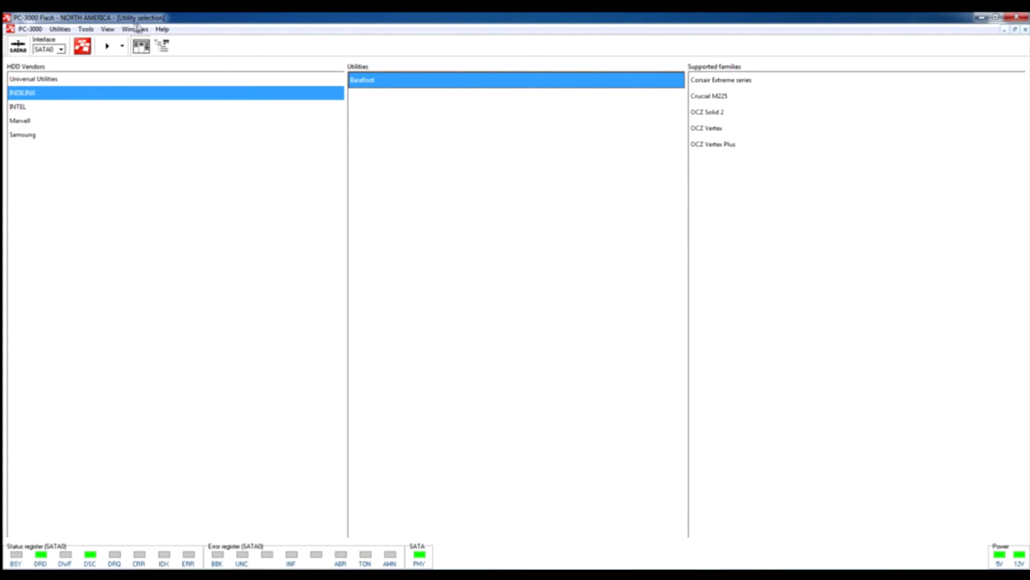
left_click(85, 47)
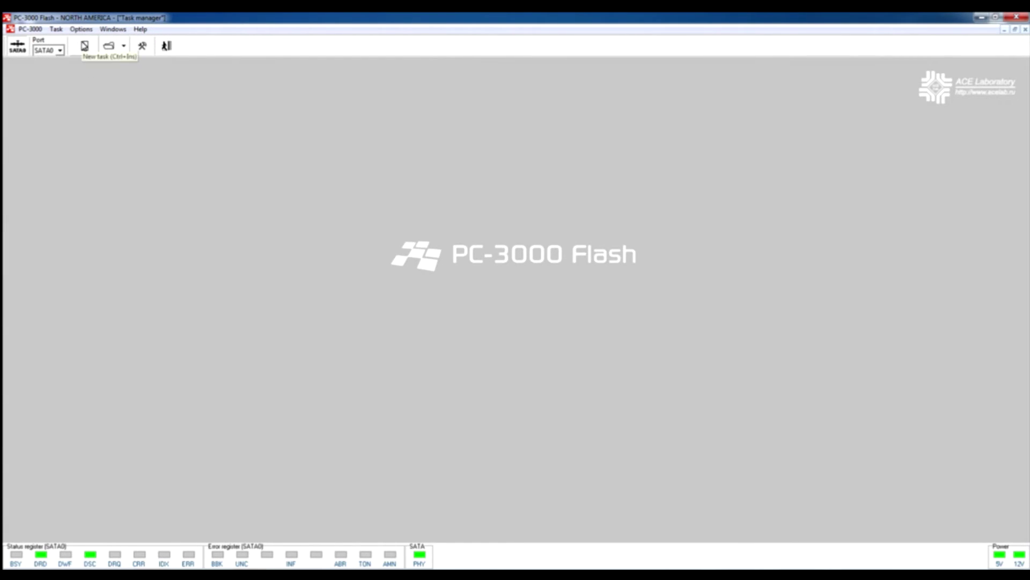
Create a new task using the YATAPDONG BAREFOOT-ROM disk as source, accepting the wizard defaults
left_click(84, 46)
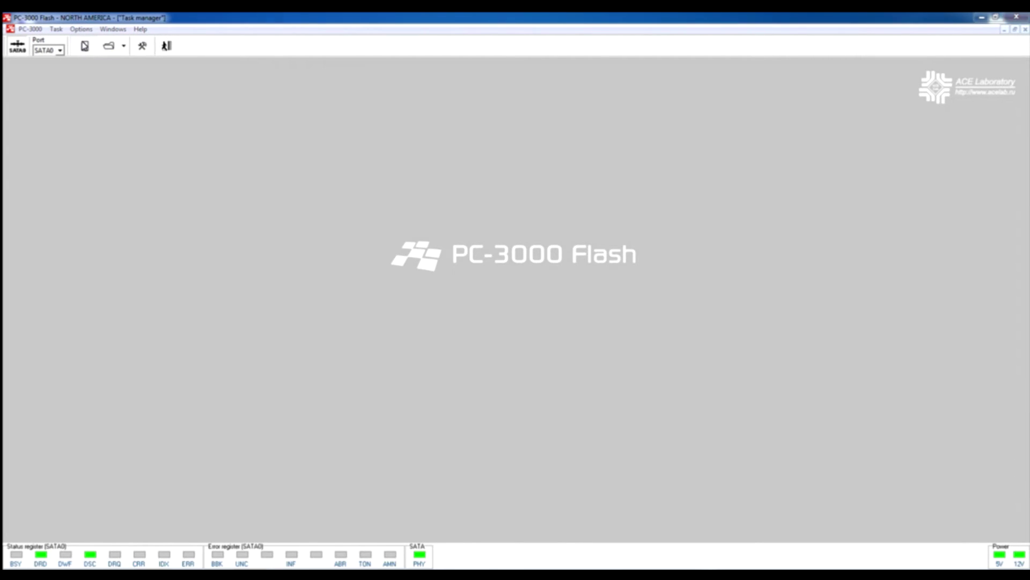
left_click(605, 385)
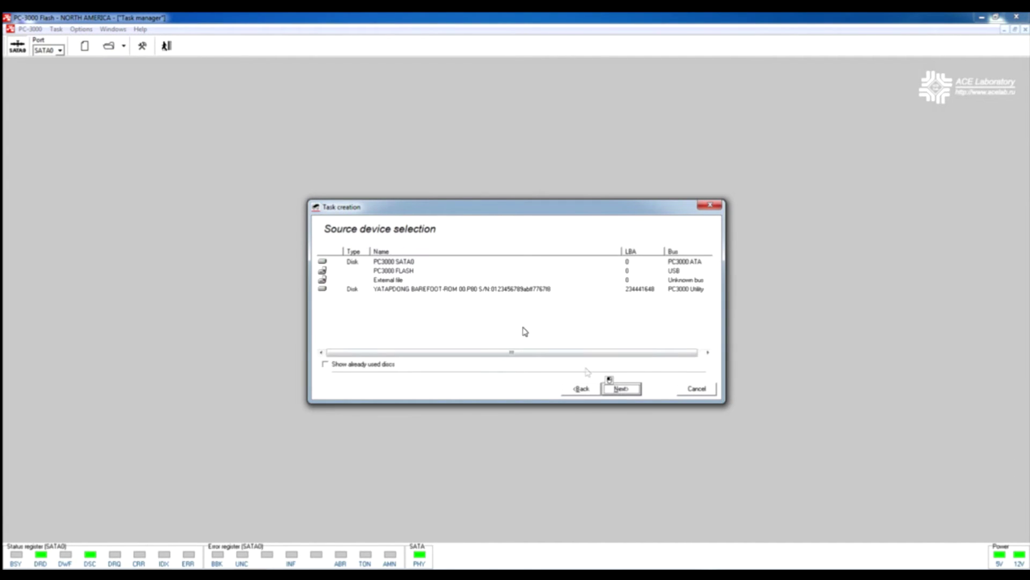
left_click(442, 295)
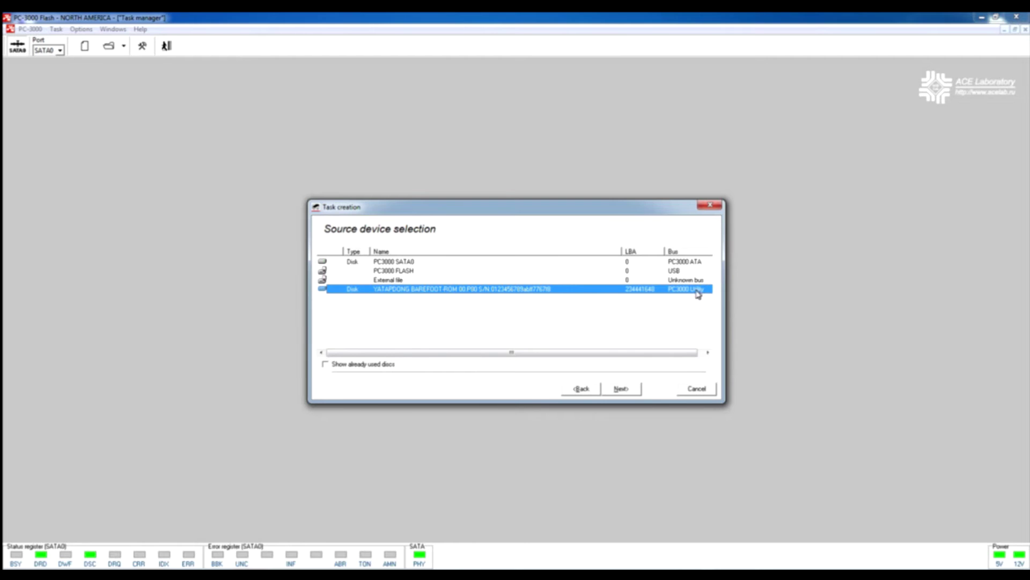
left_click(621, 388)
left_click(620, 388)
left_click(621, 388)
left_click(505, 325)
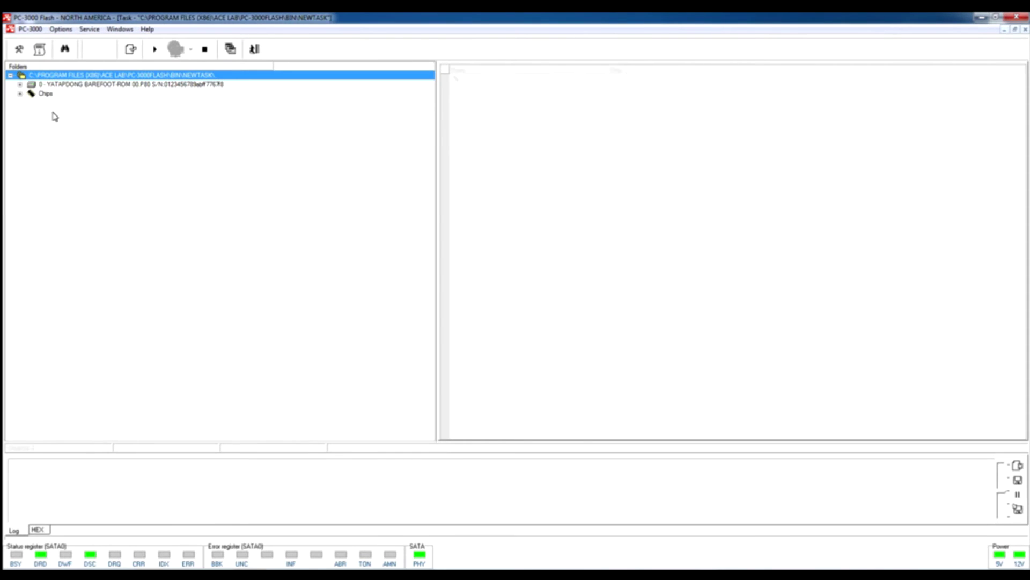
Expand device, partition 1 [07], NTFS and Root, then list the Info folder's 13 items
left_click(20, 84)
left_click(29, 94)
left_click(38, 103)
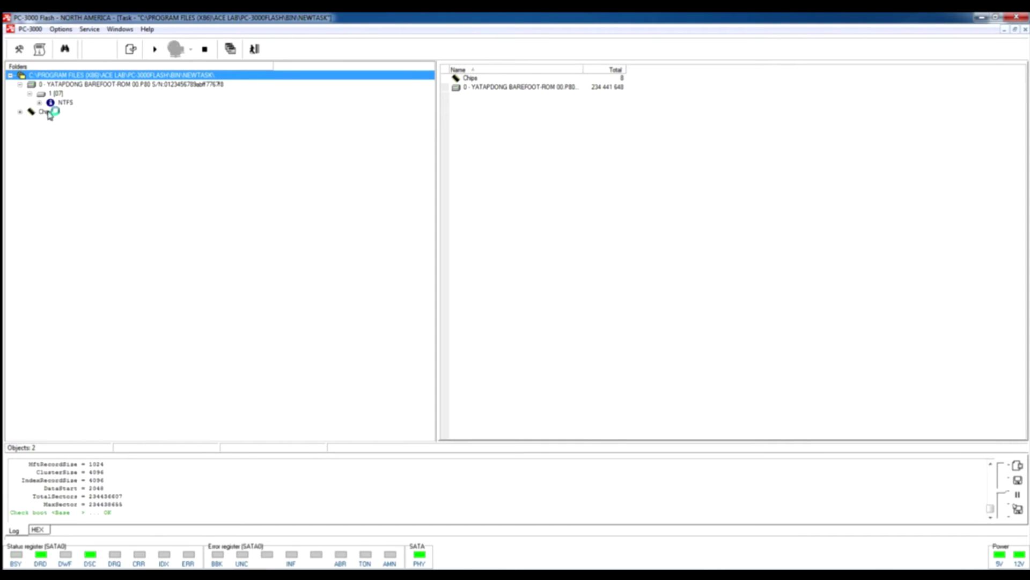
left_click(49, 111)
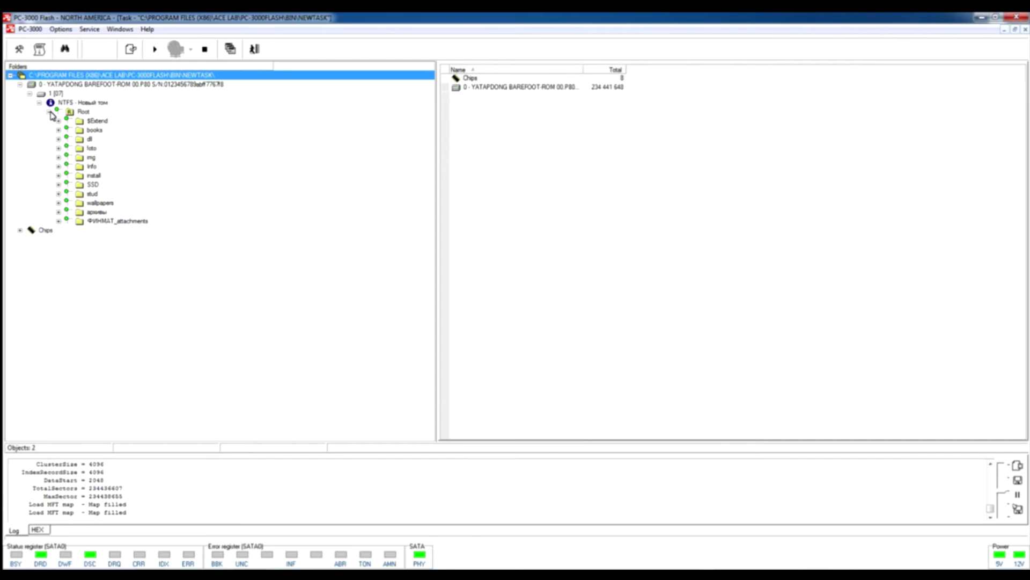
left_click(90, 166)
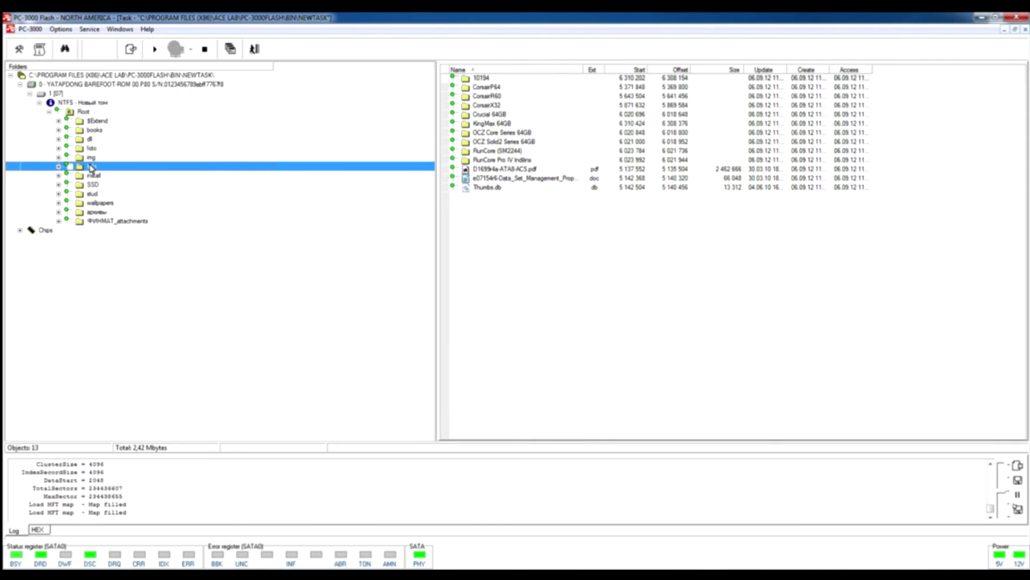
Switch to the '2 Utility for SSD based on Indilinx Barefoot controller' window
left_click(120, 28)
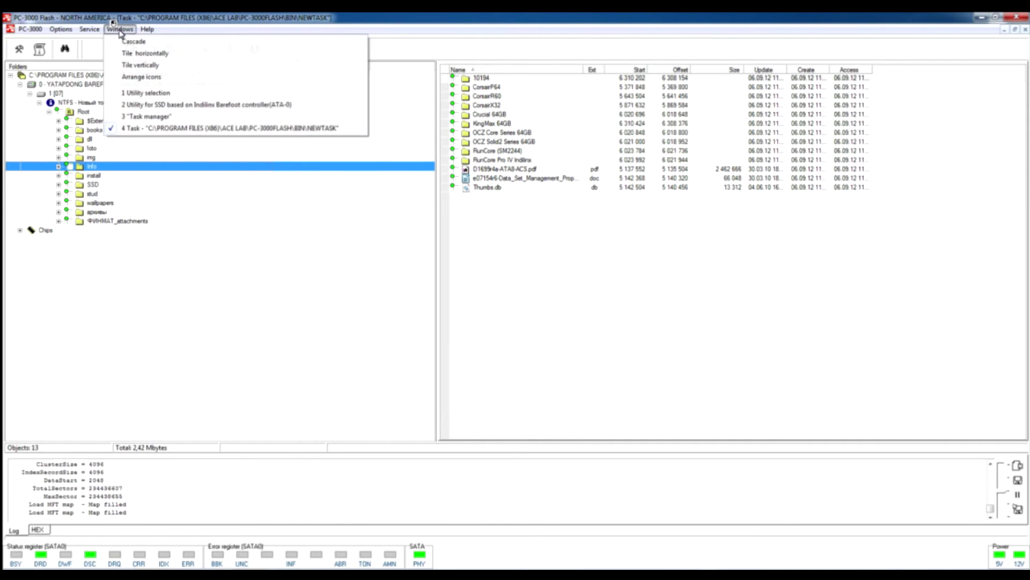
left_click(144, 106)
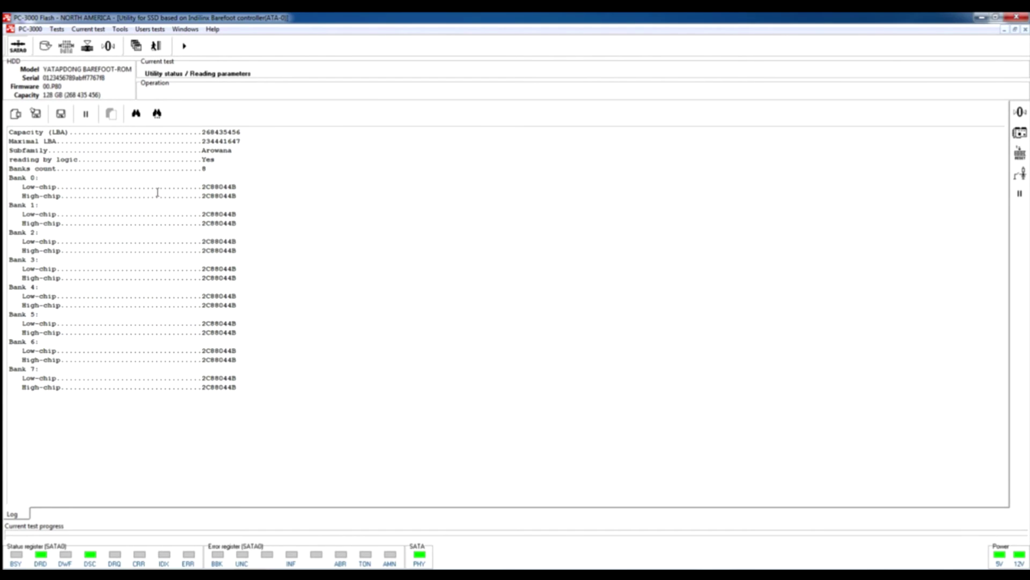
left_click(58, 30)
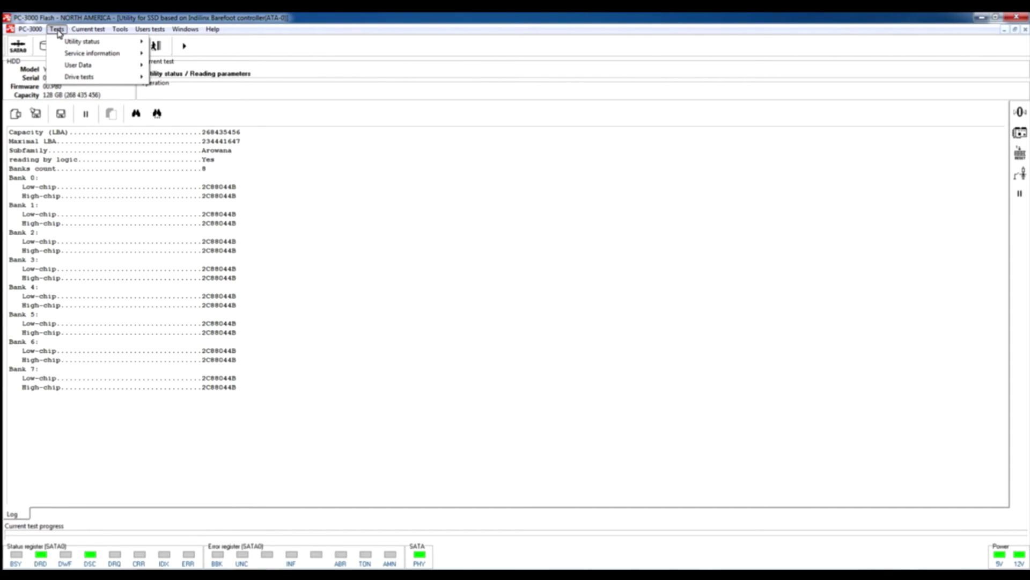
Apply the Reading parameters from Utility status: HDR on, service area 28, 256 pages per block
mouse_move(70, 42)
left_click(178, 43)
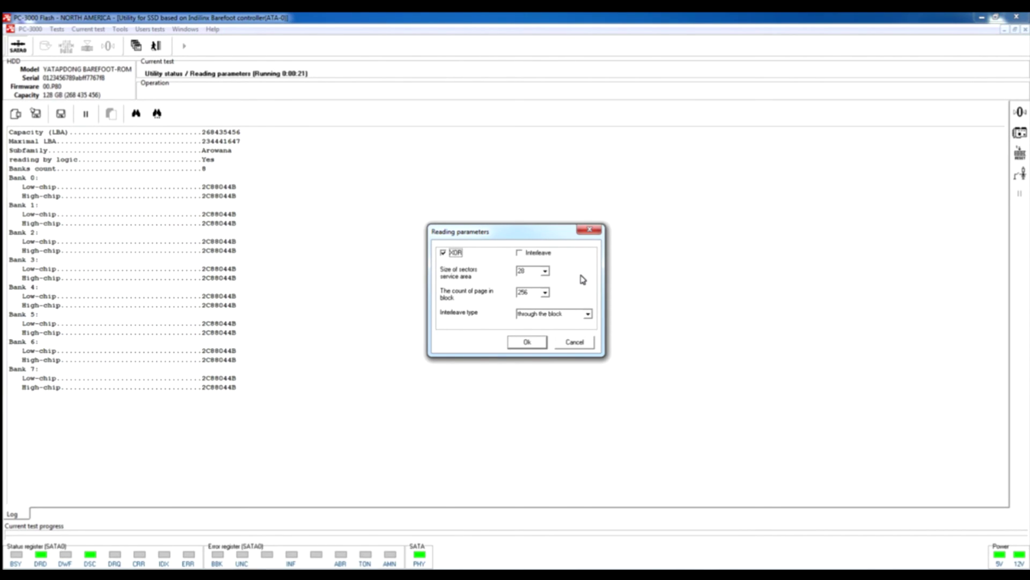
left_click(528, 341)
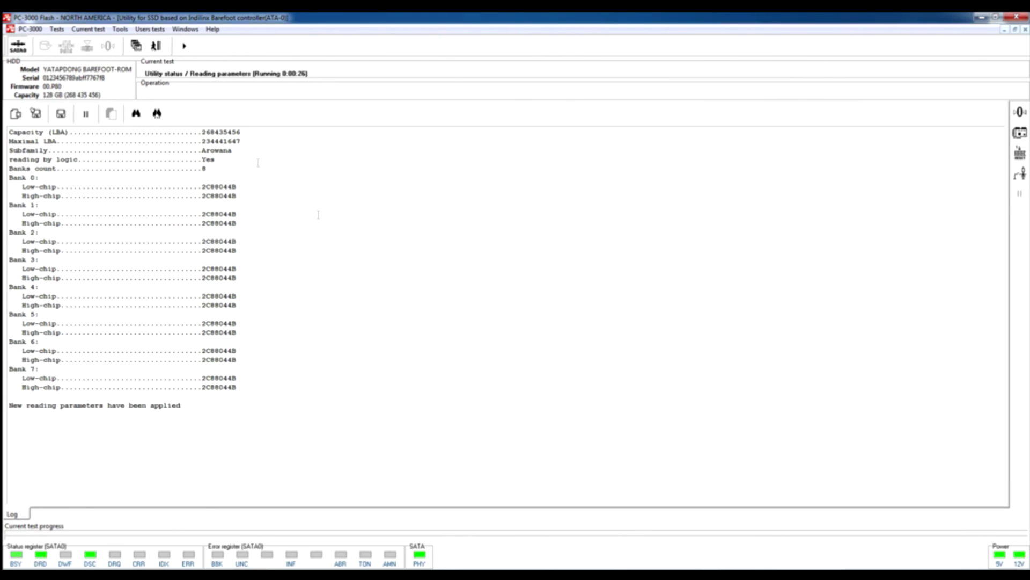
Browse the Tests submenus Service information, Security subsystem, User Data and Drive tests without running anything
left_click(57, 29)
mouse_move(79, 55)
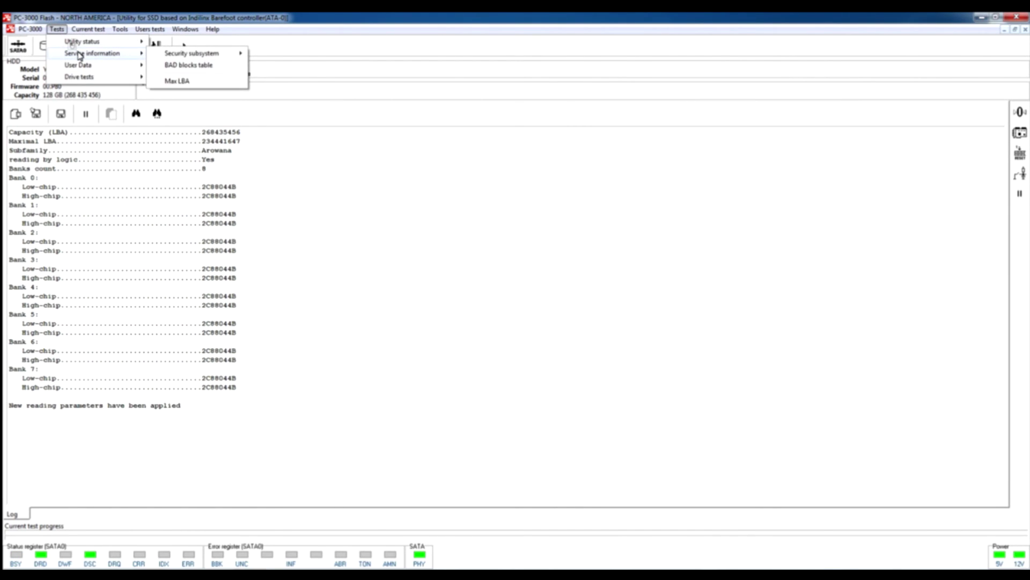
mouse_move(203, 58)
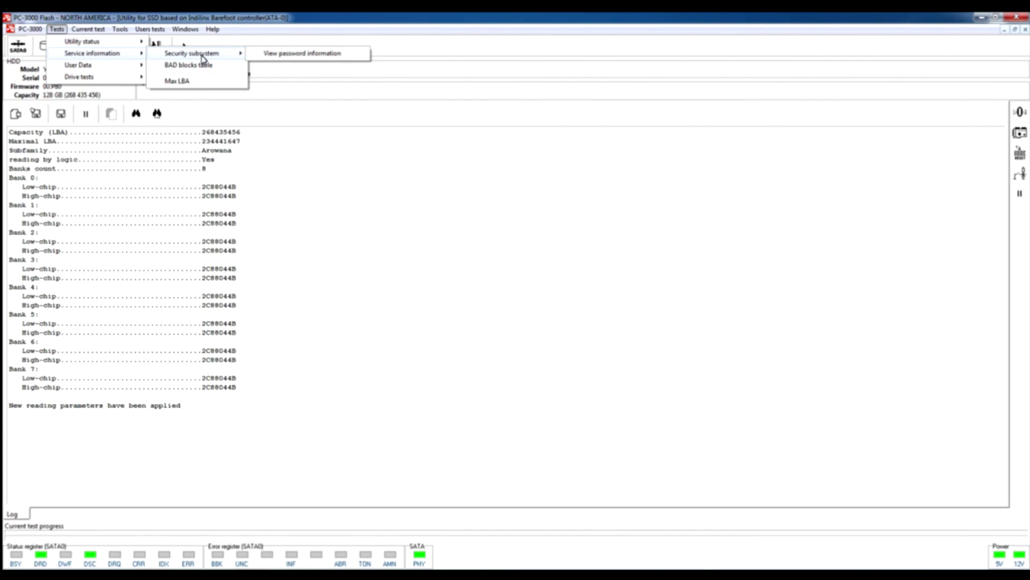
left_click(299, 255)
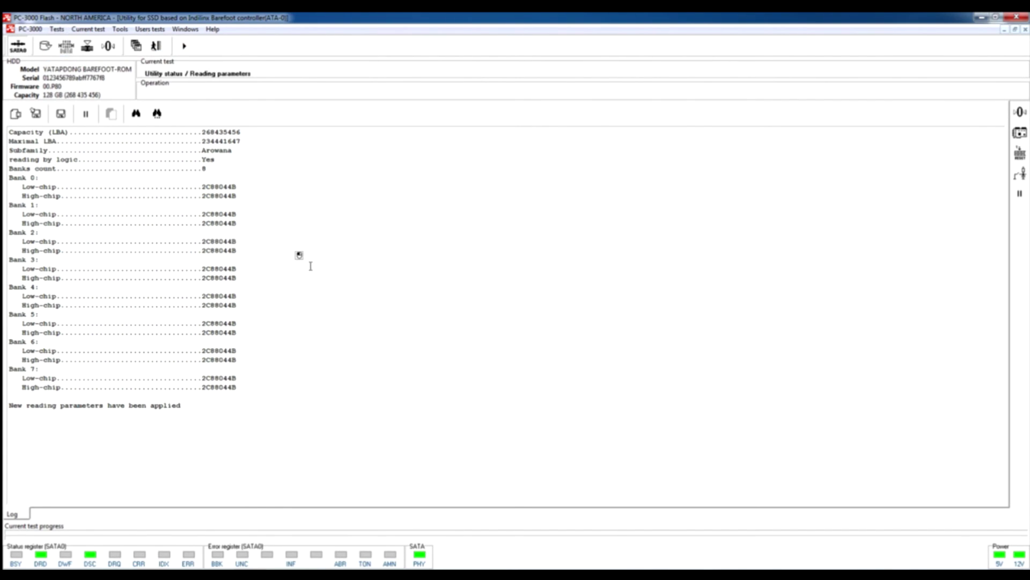
left_click(56, 29)
mouse_move(68, 56)
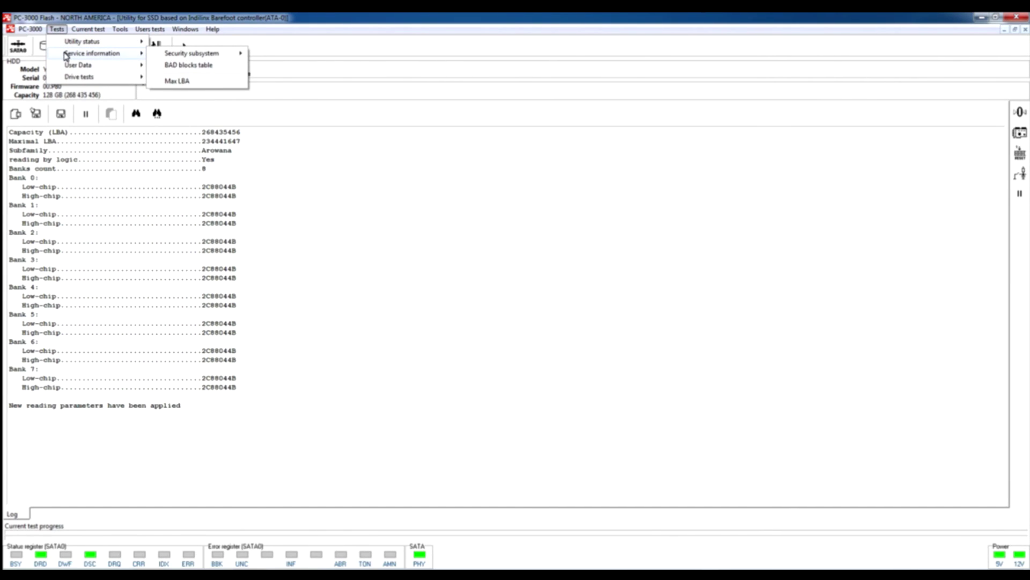
mouse_move(196, 57)
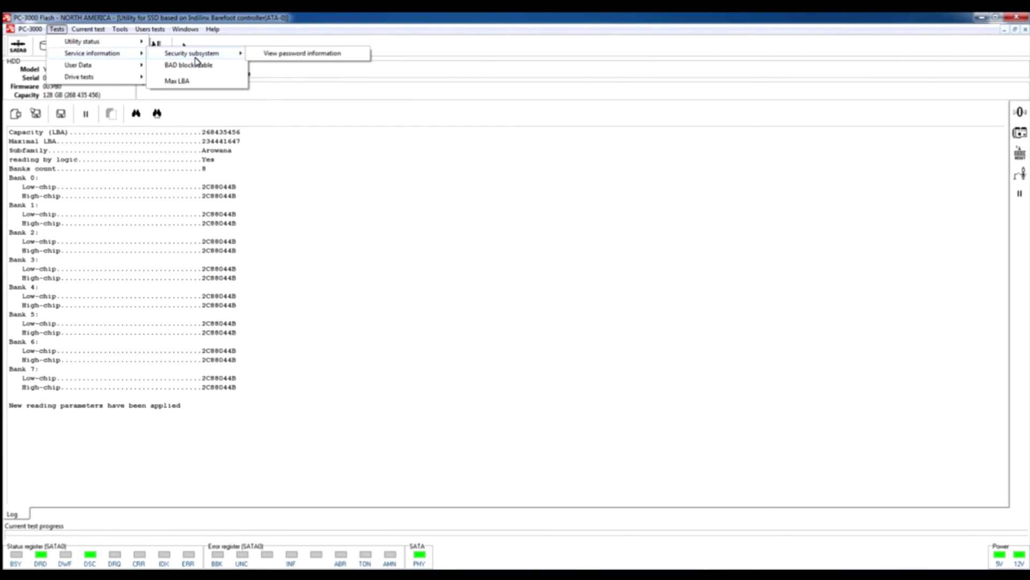
mouse_move(122, 70)
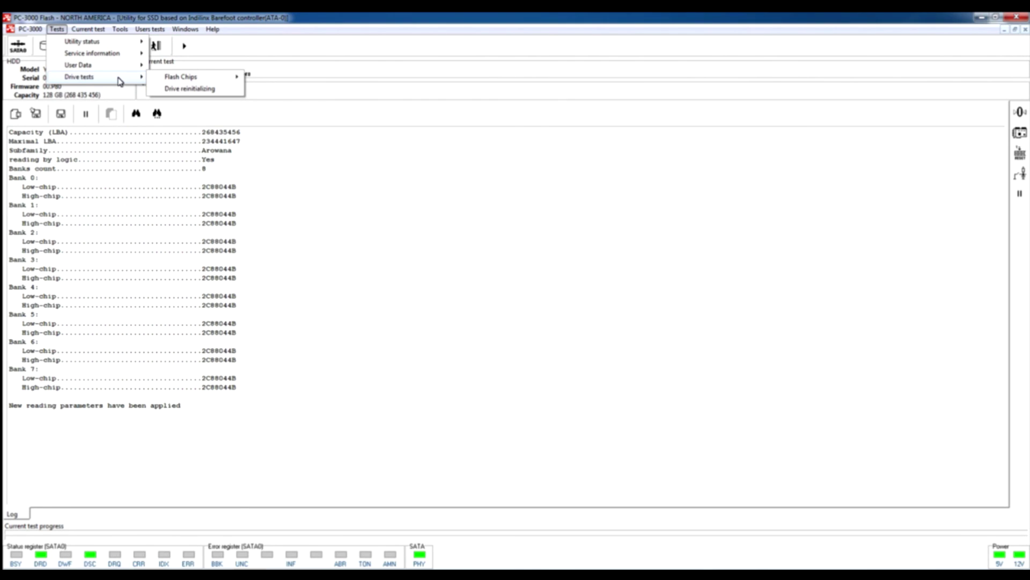
Look over the Flash Chips tests under Drive tests without running any
mouse_move(179, 79)
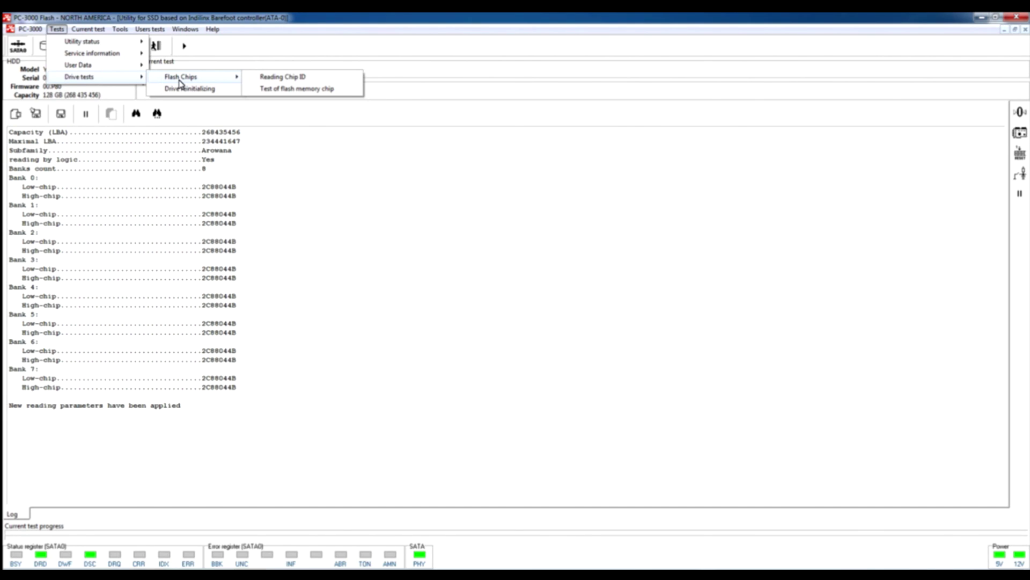
left_click(165, 192)
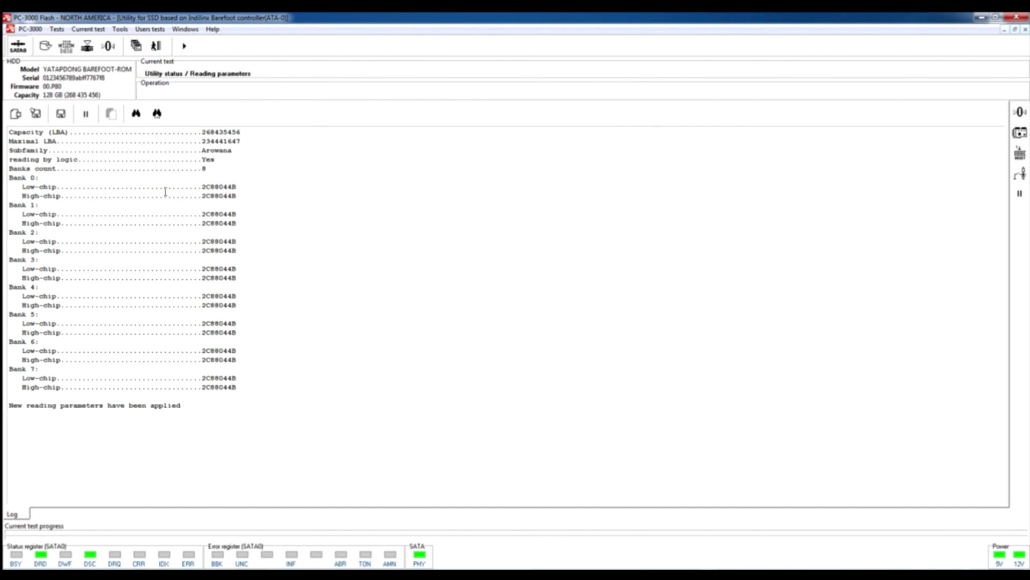